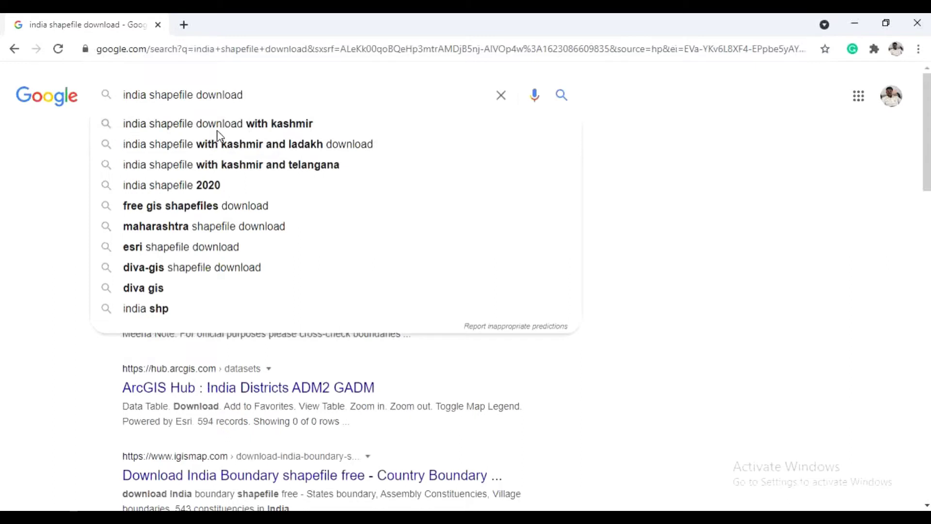
Step: Search for an India shapefile with Kashmir and open the indianremotesensing.com 'Download India Shapefile' post
{"action": "left_click", "coordinate": [290, 125]}
{"action": "scroll", "coordinate": [383, 284], "scroll_direction": "down", "scroll_amount": 10}
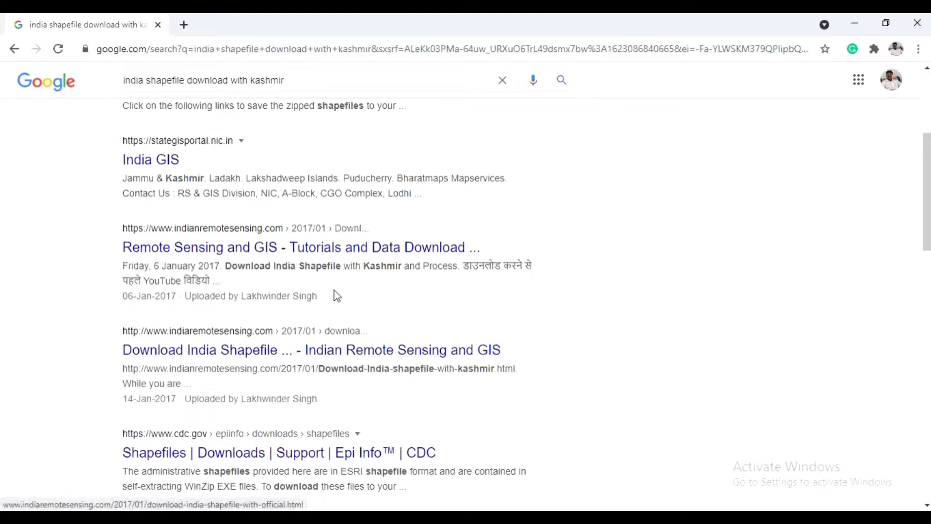
{"action": "left_click", "coordinate": [387, 350]}
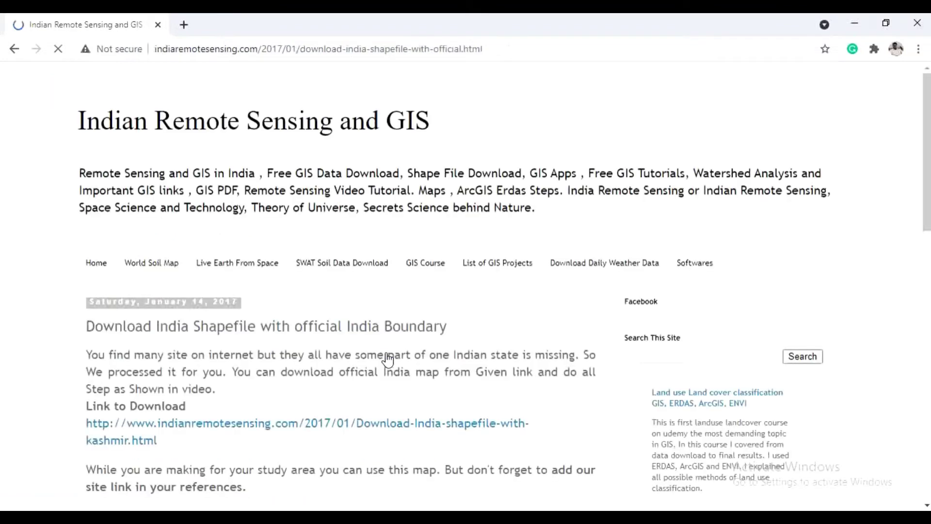
{"action": "scroll", "coordinate": [311, 257], "scroll_direction": "down", "scroll_amount": 5}
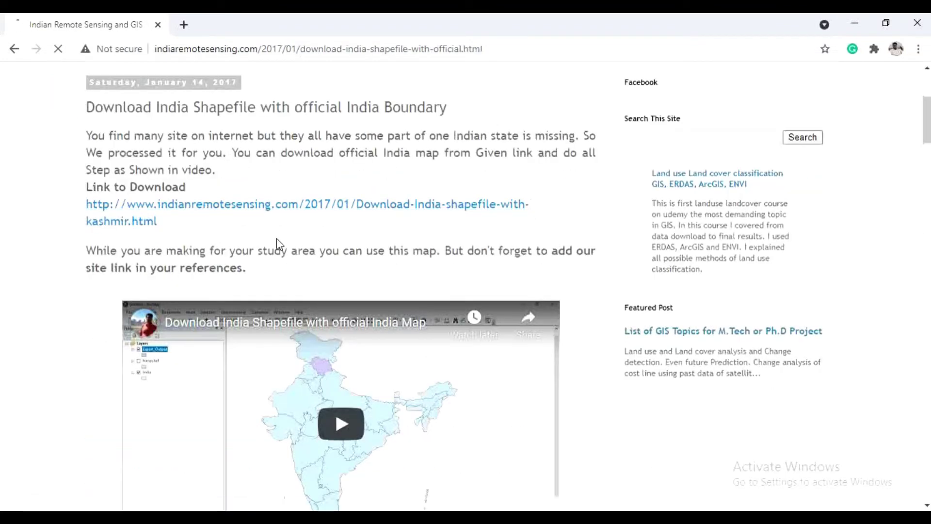
{"action": "scroll", "coordinate": [377, 351], "scroll_direction": "down", "scroll_amount": 5}
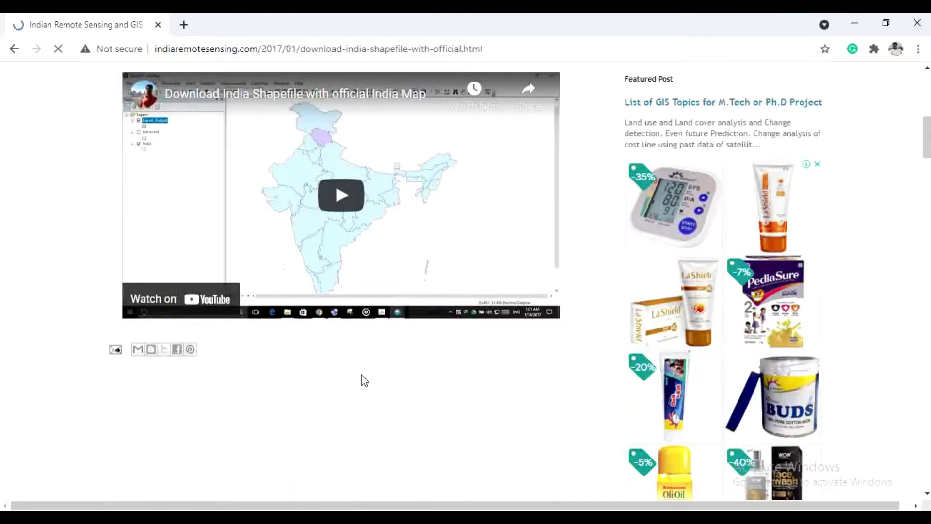
{"action": "scroll", "coordinate": [354, 265], "scroll_direction": "up", "scroll_amount": 5}
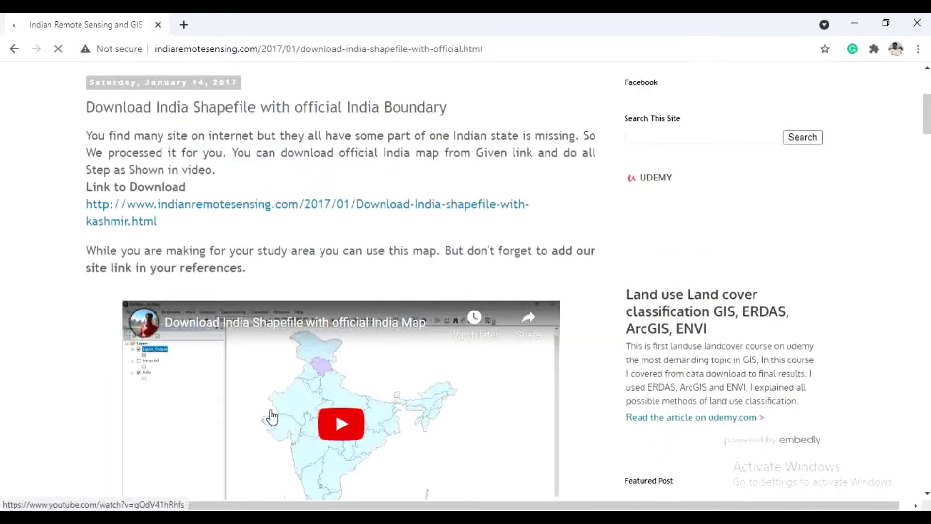
{"action": "scroll", "coordinate": [462, 389], "scroll_direction": "down", "scroll_amount": 5}
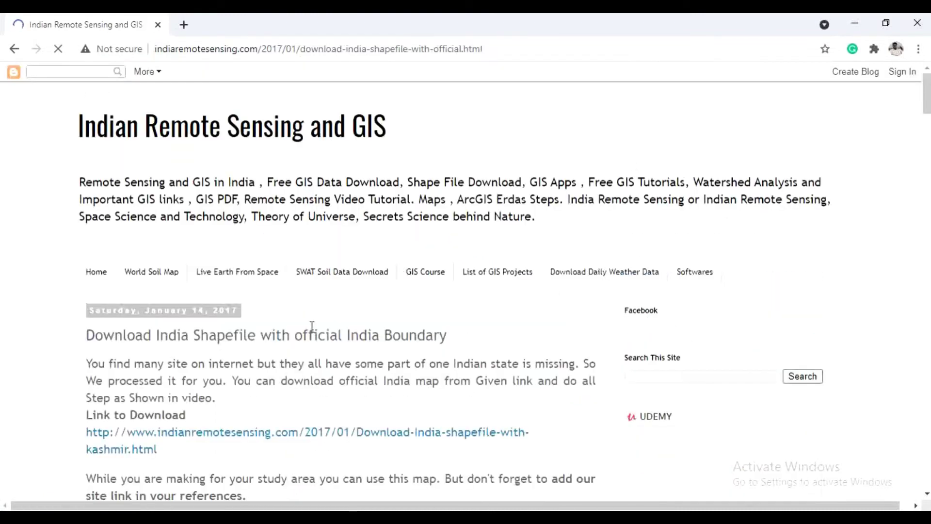
{"action": "scroll", "coordinate": [315, 291], "scroll_direction": "down", "scroll_amount": 5}
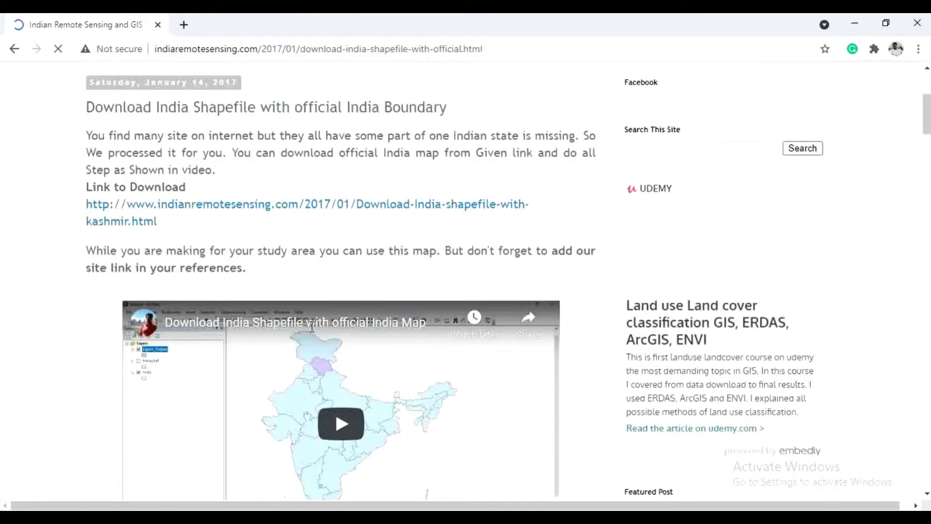
Step: Download the 124 KB 'India Shapefile With Kashmir' zip and reveal it in the Downloads folder
{"action": "left_click", "coordinate": [384, 210]}
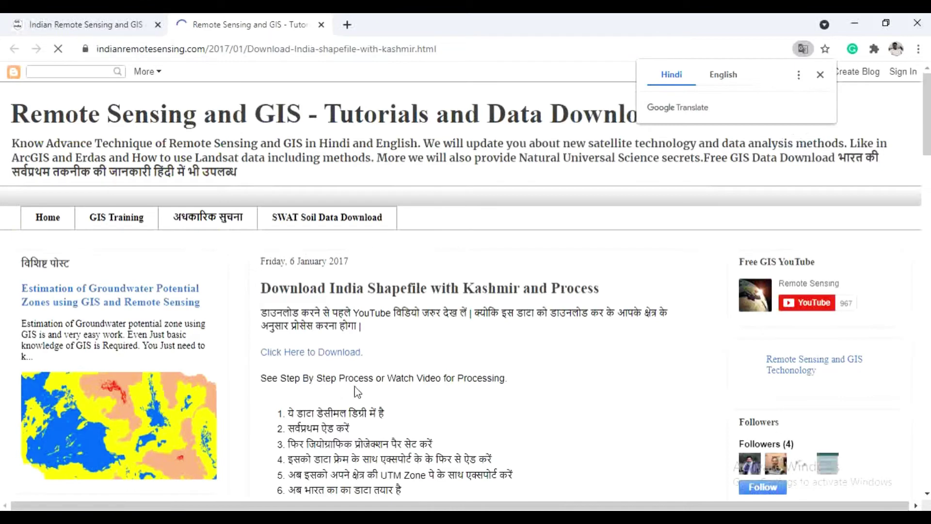
{"action": "scroll", "coordinate": [456, 374], "scroll_direction": "down", "scroll_amount": 5}
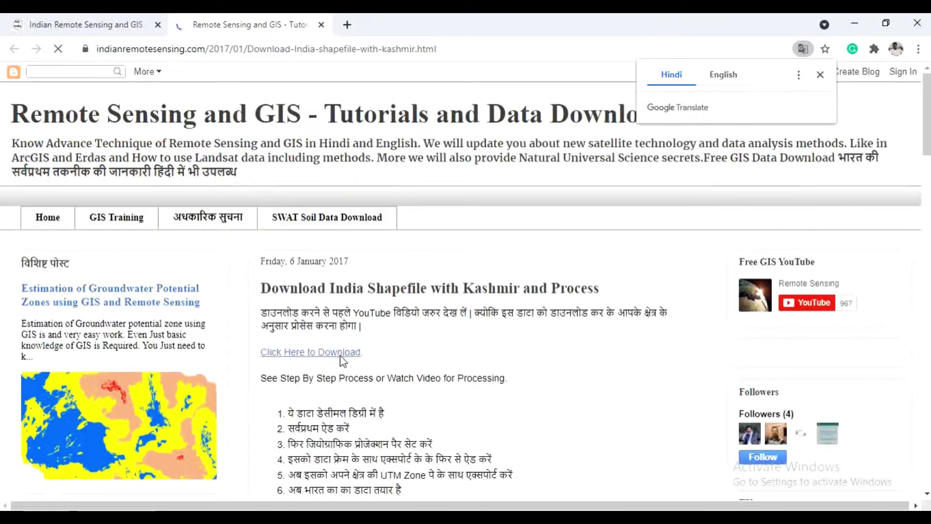
{"action": "left_click", "coordinate": [318, 353]}
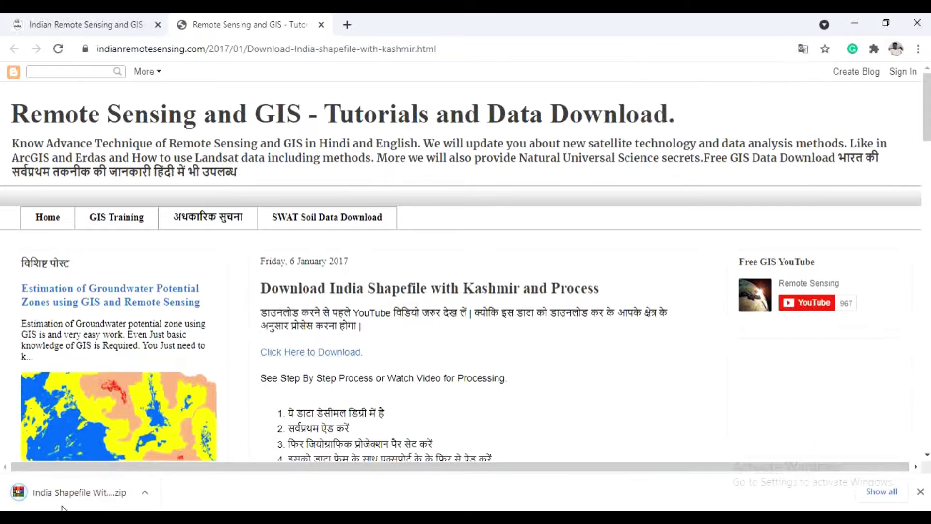
{"action": "left_click", "coordinate": [122, 494]}
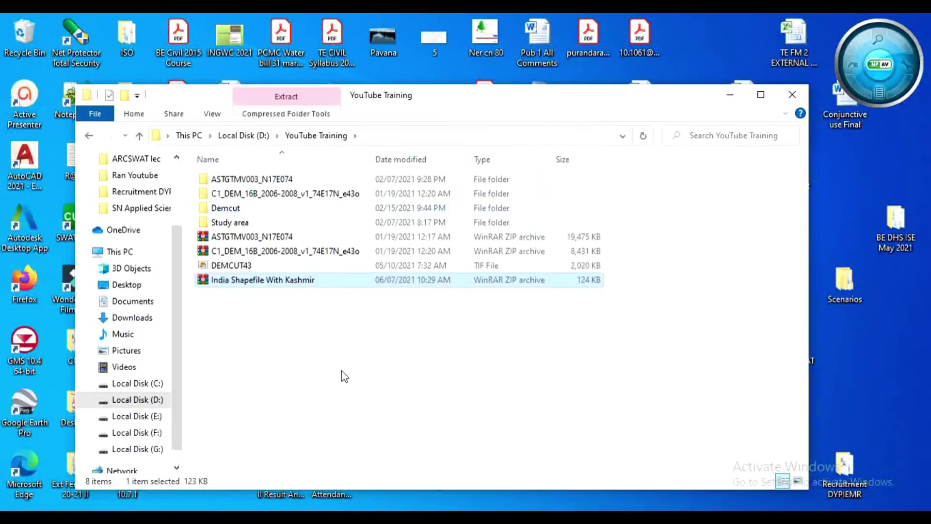
Step: Extract the zip to 'India Shapefile With Kashmir\' and open its India Shape subfolder
{"action": "left_click", "coordinate": [345, 376]}
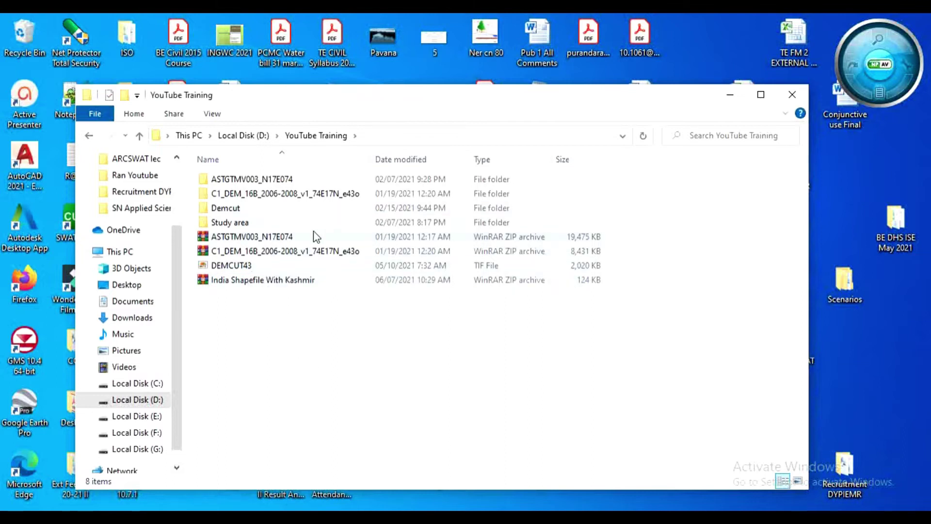
{"action": "left_click", "coordinate": [289, 280]}
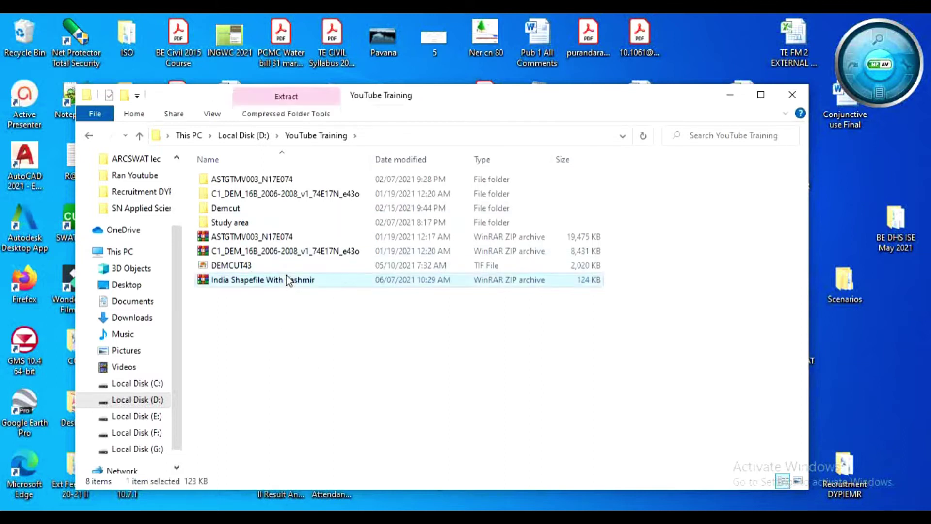
{"action": "right_click", "coordinate": [289, 281]}
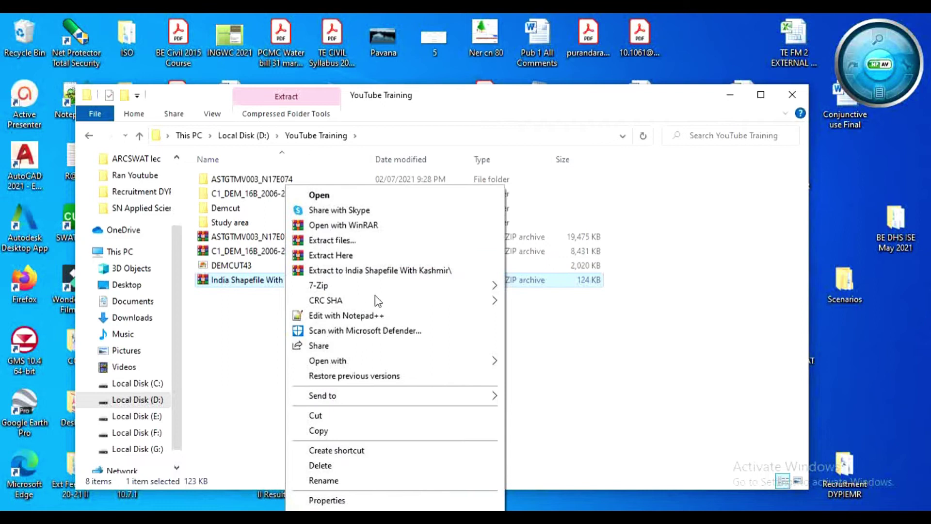
{"action": "left_click", "coordinate": [403, 270]}
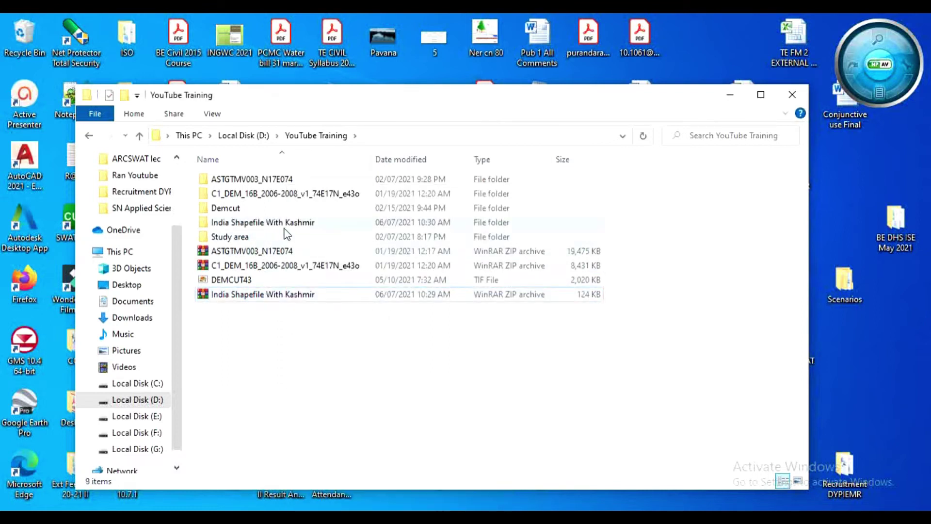
{"action": "double_click", "coordinate": [299, 222]}
{"action": "left_click", "coordinate": [250, 181]}
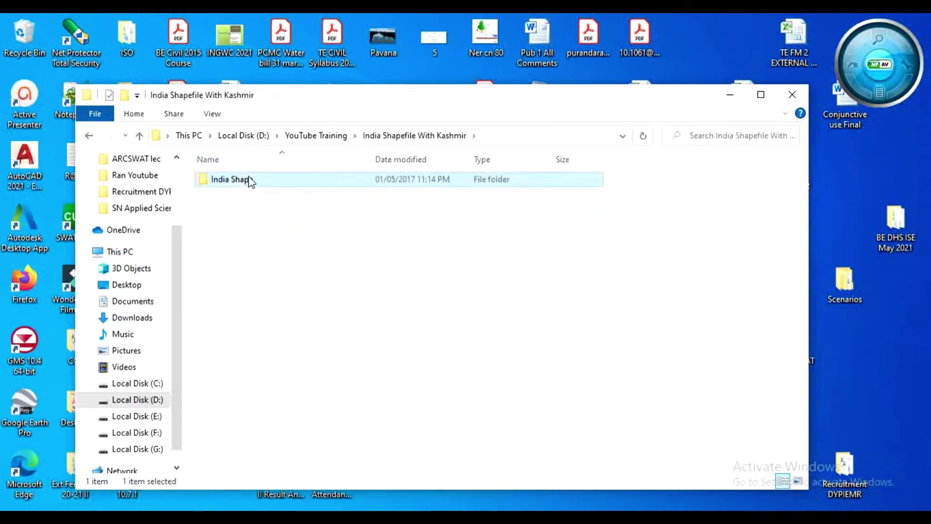
{"action": "double_click", "coordinate": [250, 181]}
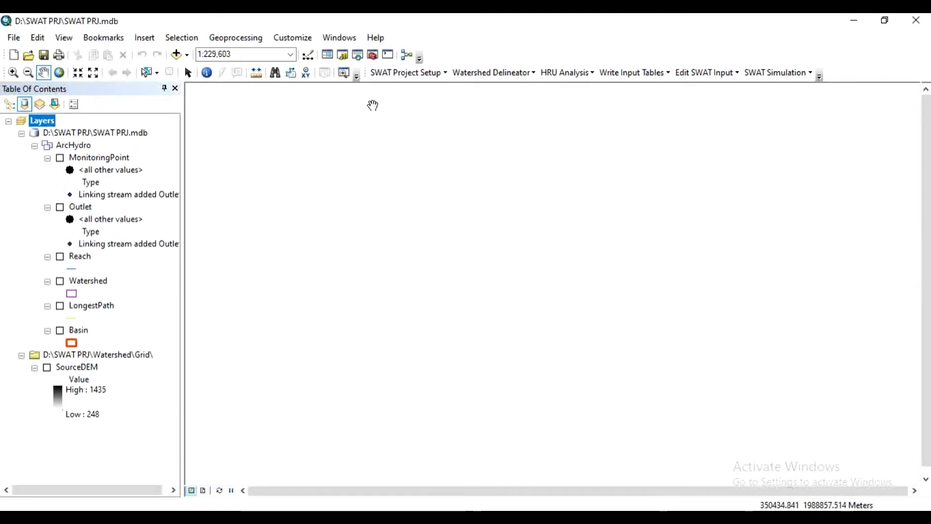
Step: Add india_st.shp from India Shapefile With Kashmir > India Shape, accepting the spatial reference warning
{"action": "left_click", "coordinate": [188, 56]}
{"action": "left_click", "coordinate": [191, 70]}
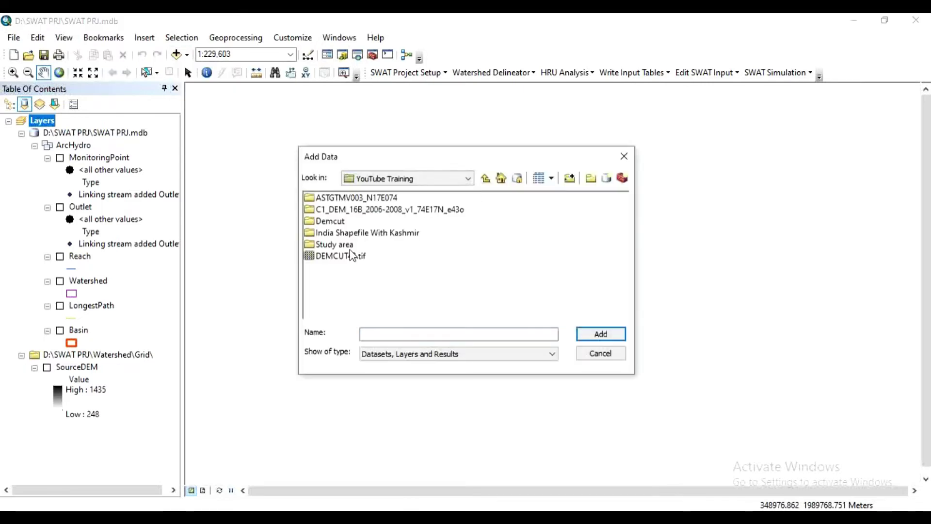
{"action": "double_click", "coordinate": [381, 234]}
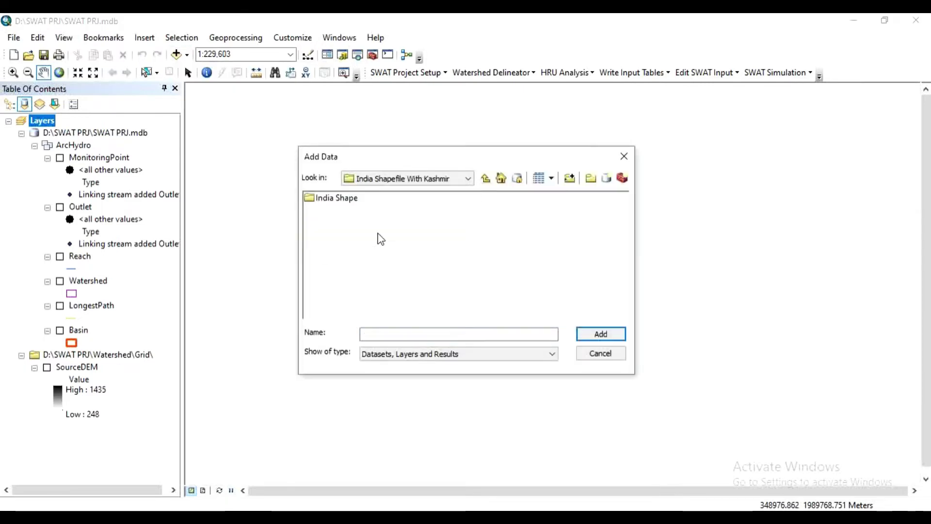
{"action": "double_click", "coordinate": [341, 198]}
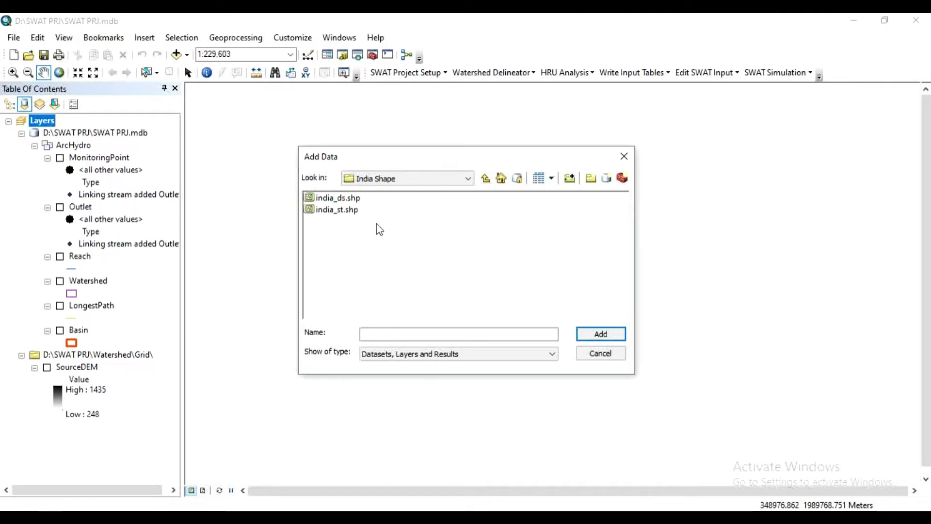
{"action": "left_click", "coordinate": [347, 211]}
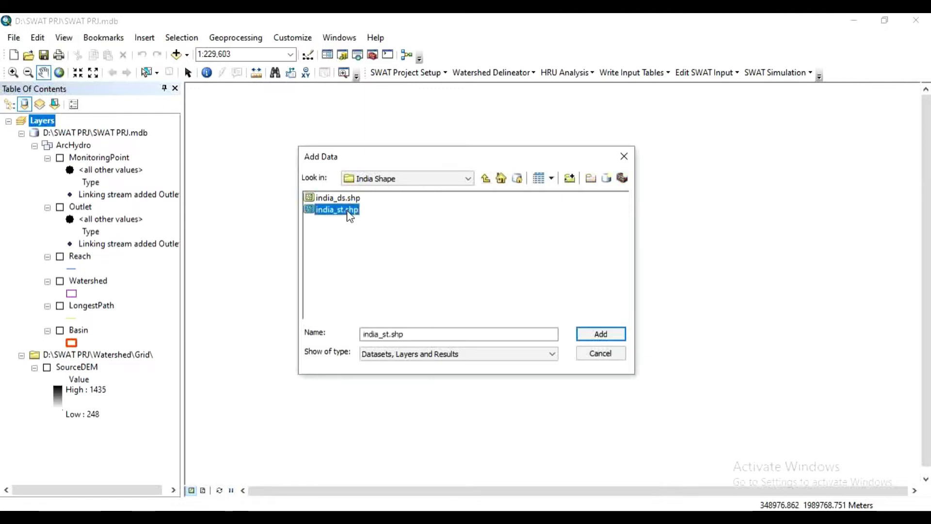
{"action": "left_click", "coordinate": [600, 334]}
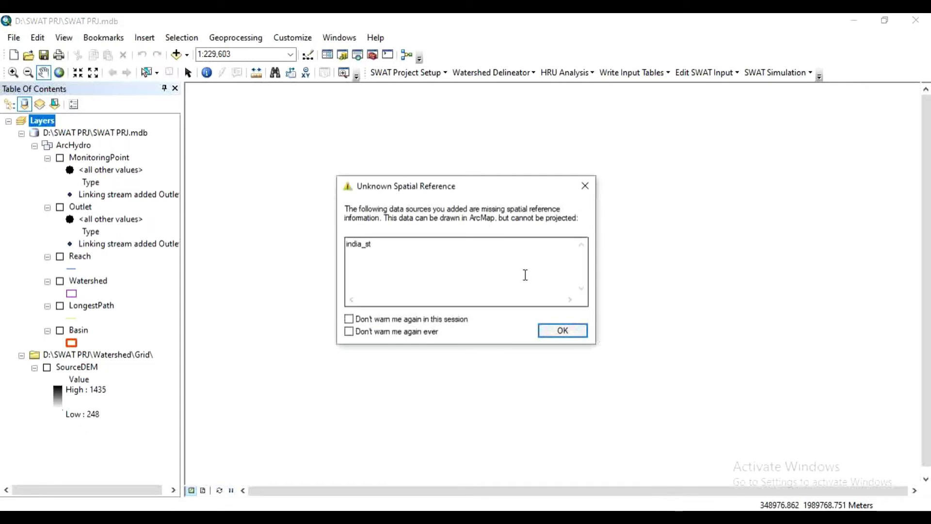
{"action": "left_click", "coordinate": [560, 334]}
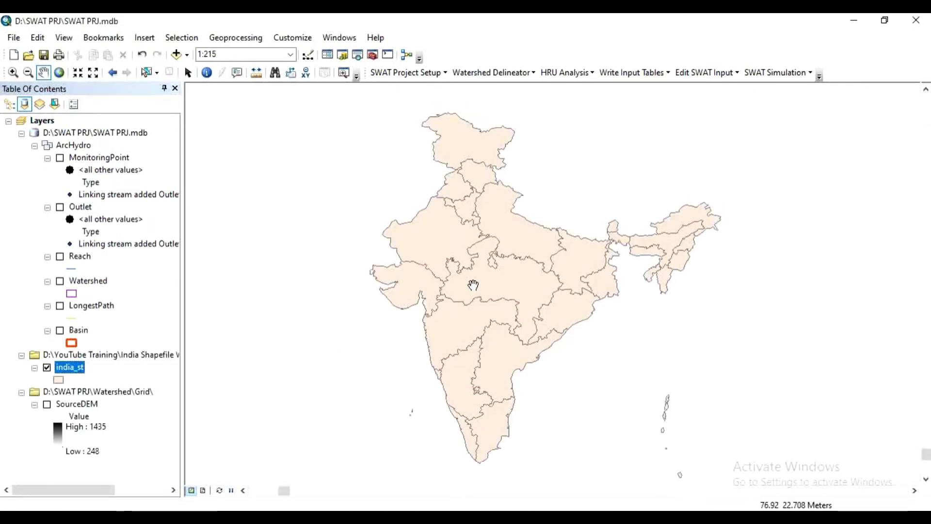
{"action": "left_click_drag", "start_coordinate": [498, 315], "coordinate": [484, 313]}
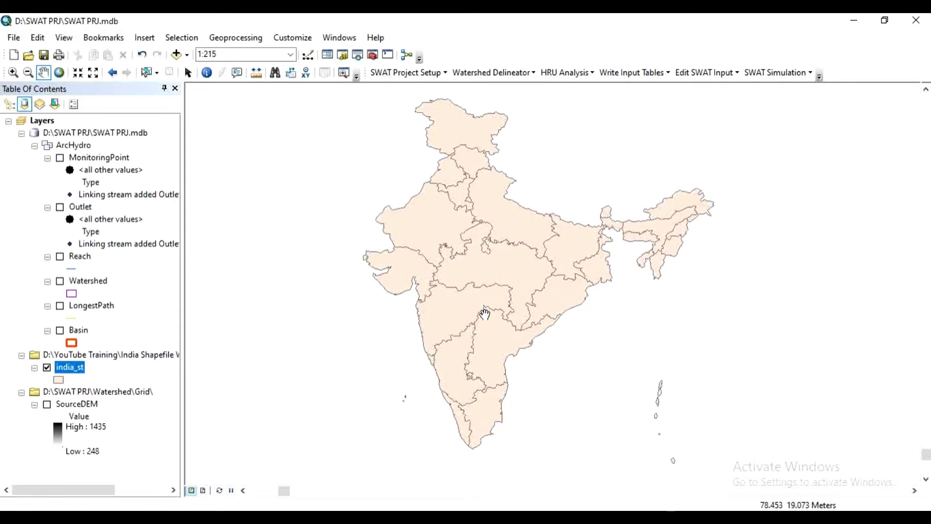
{"action": "left_click_drag", "start_coordinate": [487, 264], "coordinate": [488, 270]}
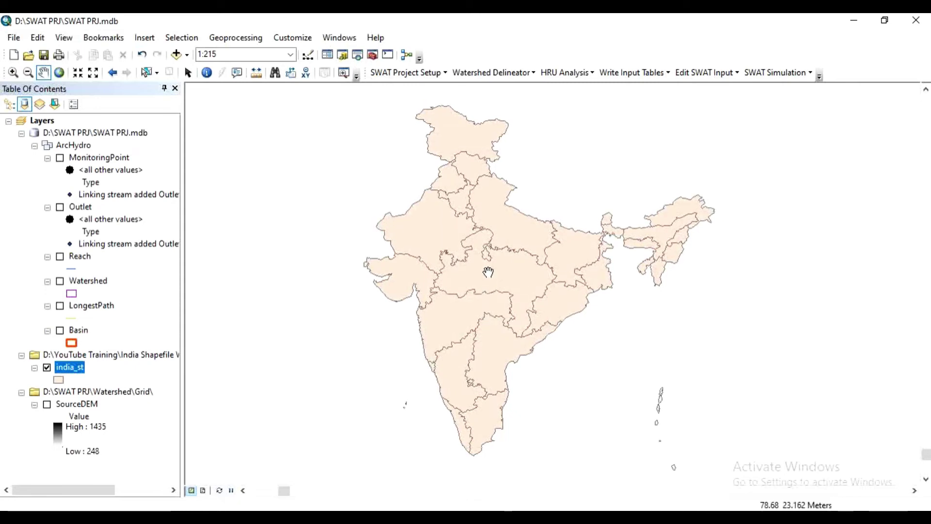
Step: Set the data frame's coordinate system to the GCS_WGS_1984 favorite in Data Frame Properties
{"action": "right_click", "coordinate": [488, 272]}
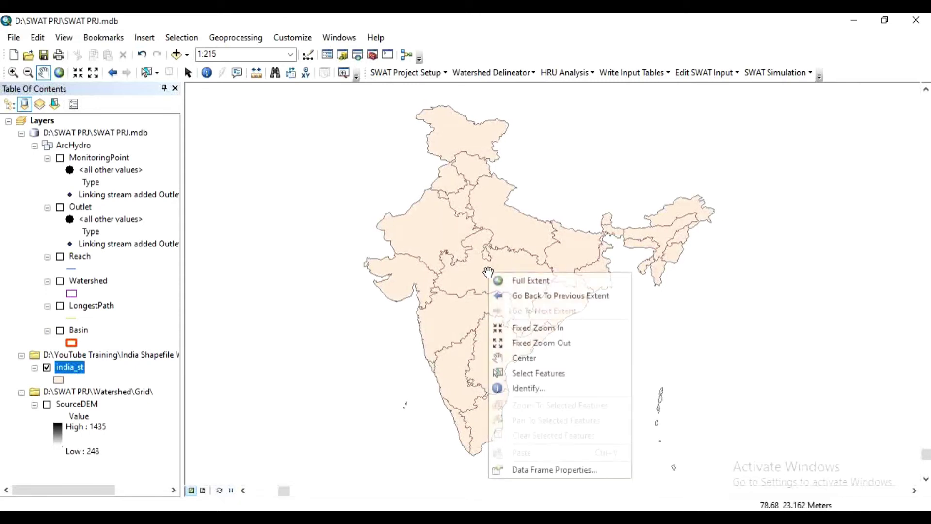
{"action": "left_click", "coordinate": [554, 469]}
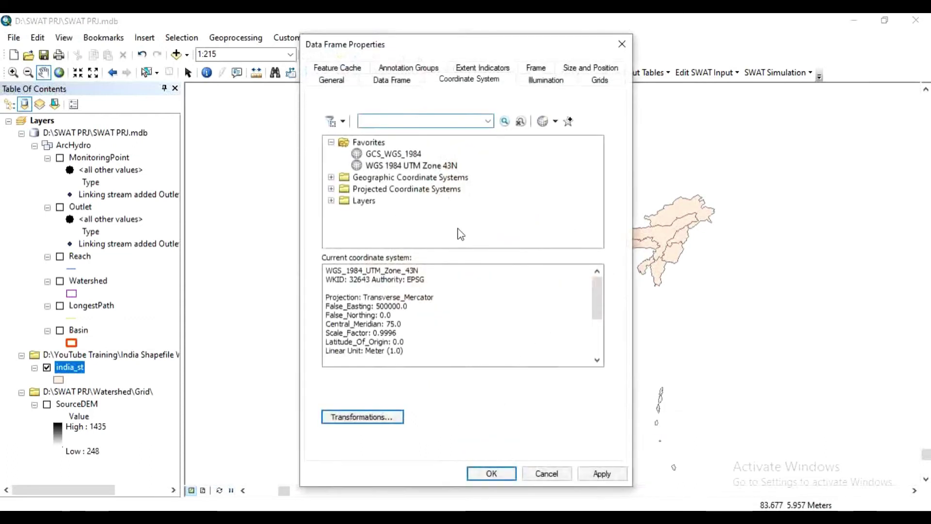
{"action": "left_click", "coordinate": [412, 155]}
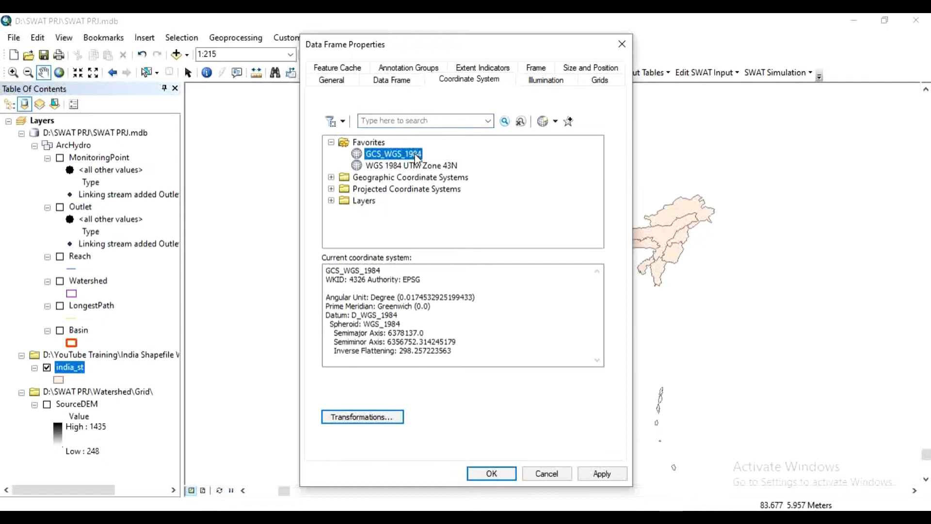
{"action": "left_click", "coordinate": [505, 478]}
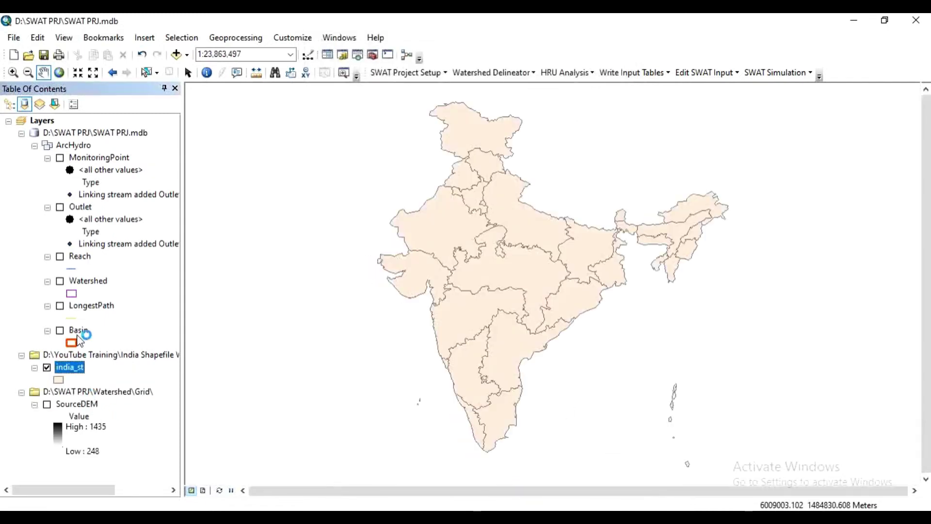
{"action": "right_click", "coordinate": [70, 370]}
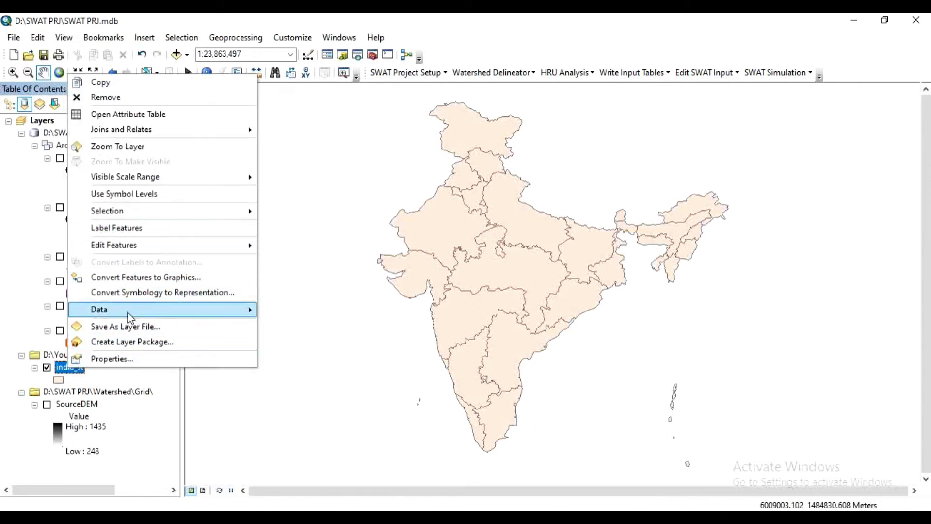
Step: Open Export Data for india_st and create a new 'India WGS' output folder
{"action": "mouse_move", "coordinate": [128, 313]}
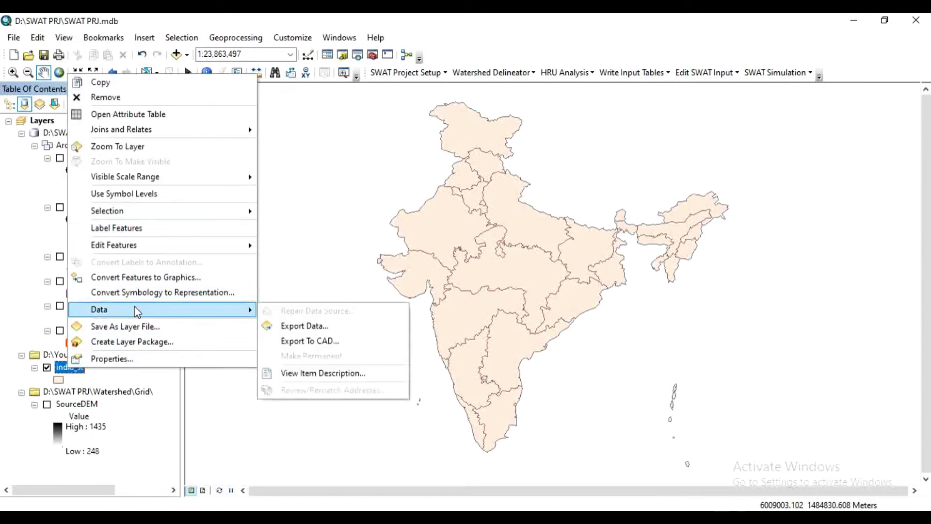
{"action": "left_click", "coordinate": [318, 328]}
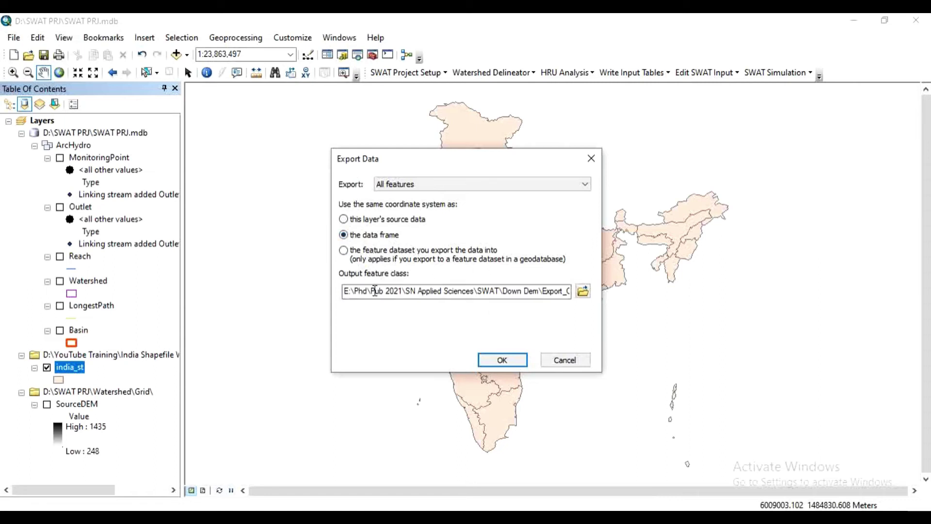
{"action": "left_click", "coordinate": [583, 291]}
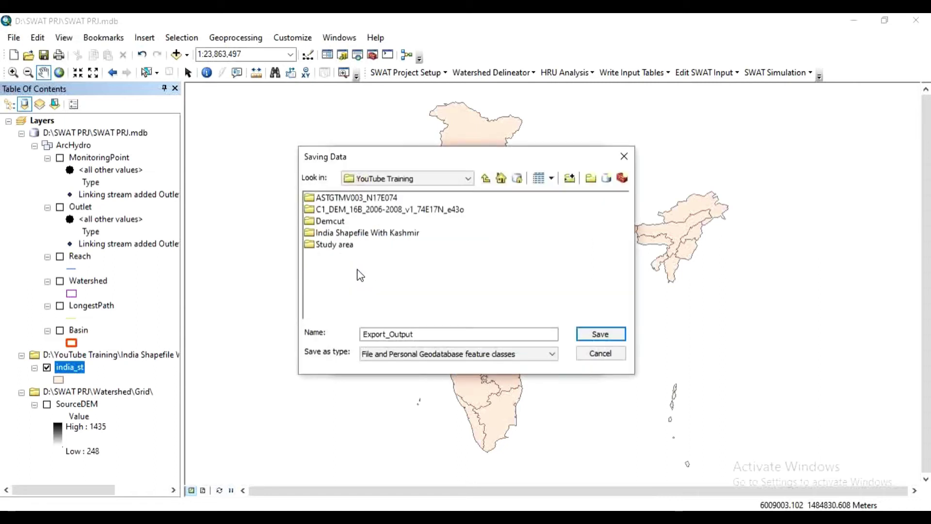
{"action": "left_click", "coordinate": [590, 182]}
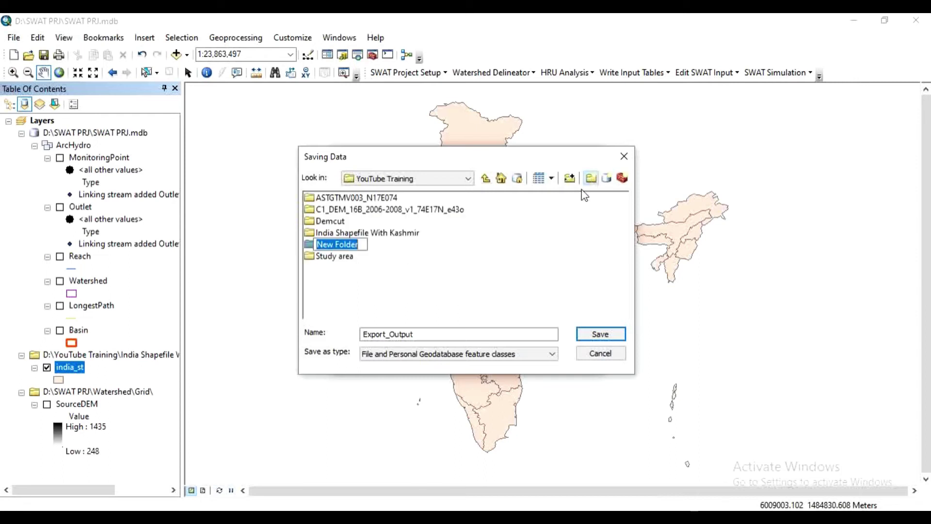
{"action": "type", "text": "India WGS"}
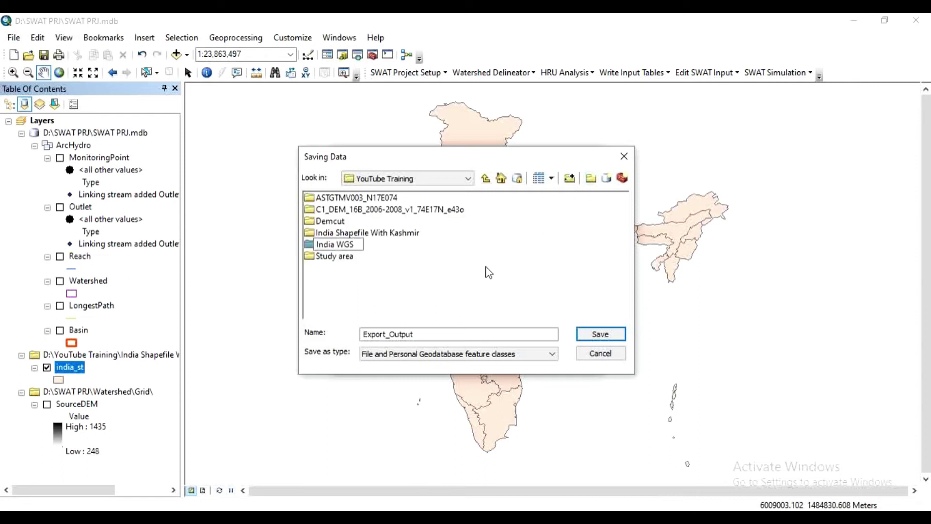
{"action": "key", "text": "Return"}
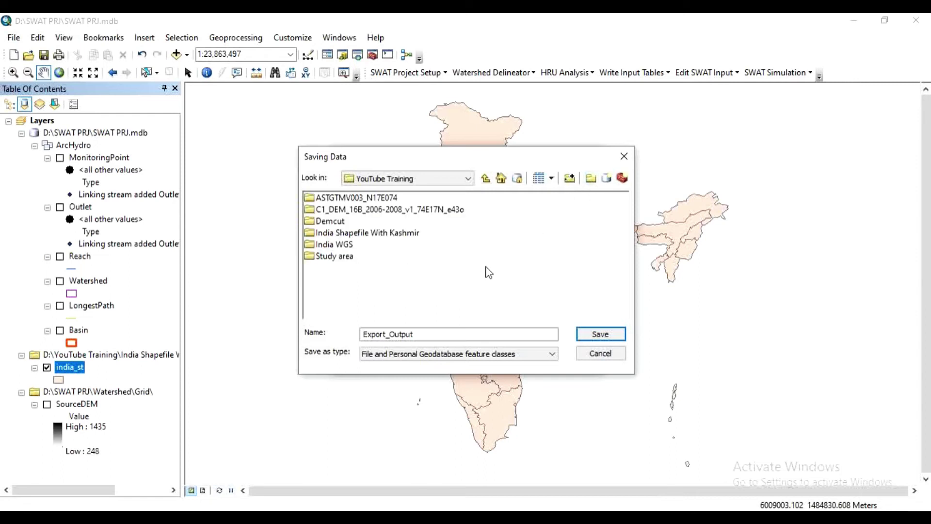
Step: Save as INDIA.shp in India WGS using data frame coordinates, and add it to the map
{"action": "double_click", "coordinate": [340, 245]}
{"action": "left_click", "coordinate": [414, 334]}
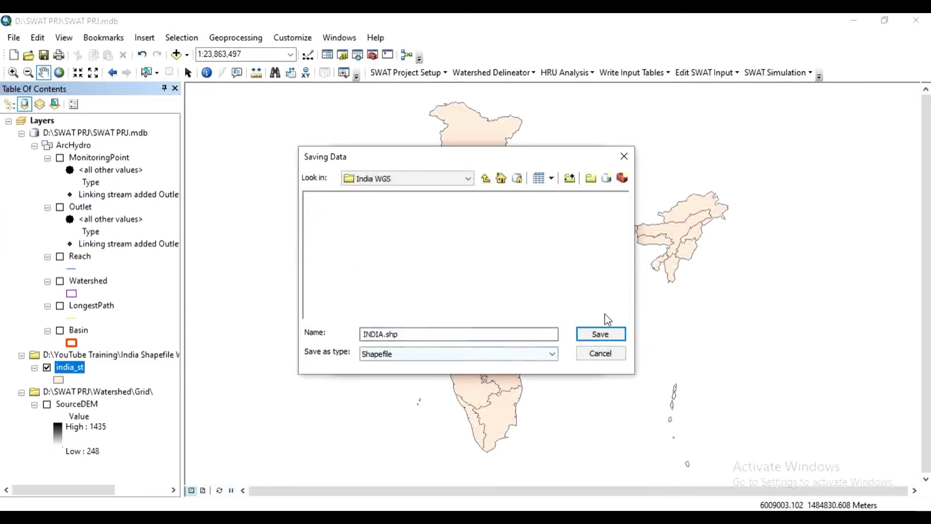
{"action": "left_click", "coordinate": [602, 334]}
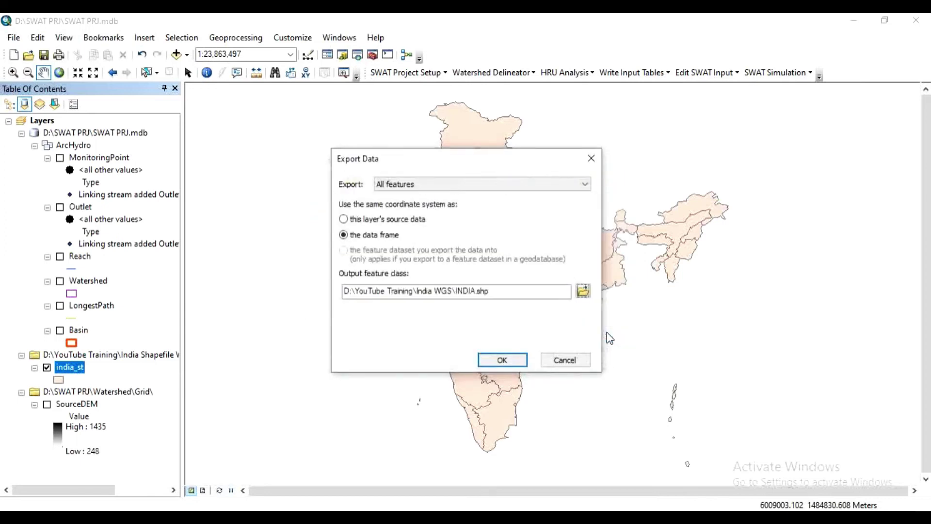
{"action": "left_click", "coordinate": [503, 360]}
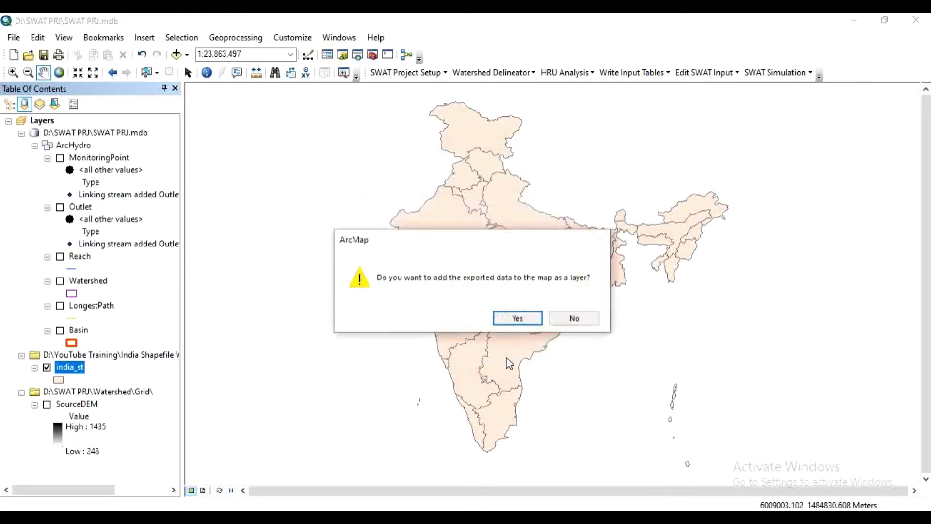
{"action": "left_click", "coordinate": [518, 317]}
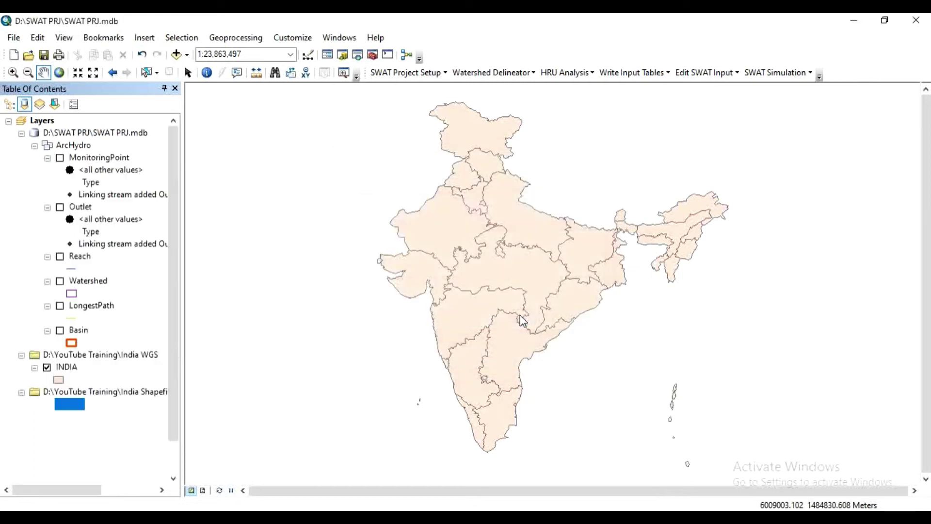
Step: Remove the original india_st layer from the Table Of Contents
{"action": "left_click_drag", "start_coordinate": [516, 273], "coordinate": [517, 275]}
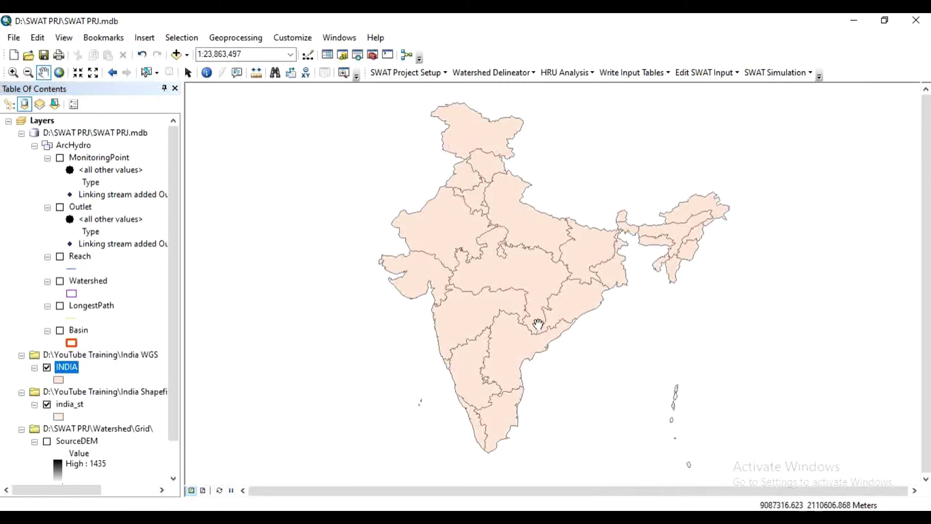
{"action": "left_click_drag", "start_coordinate": [537, 270], "coordinate": [536, 273]}
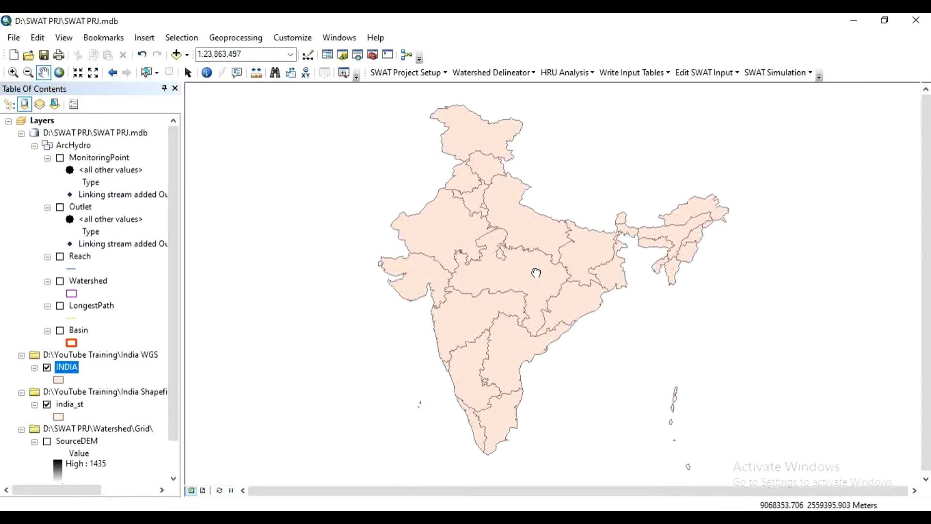
{"action": "left_click", "coordinate": [69, 404]}
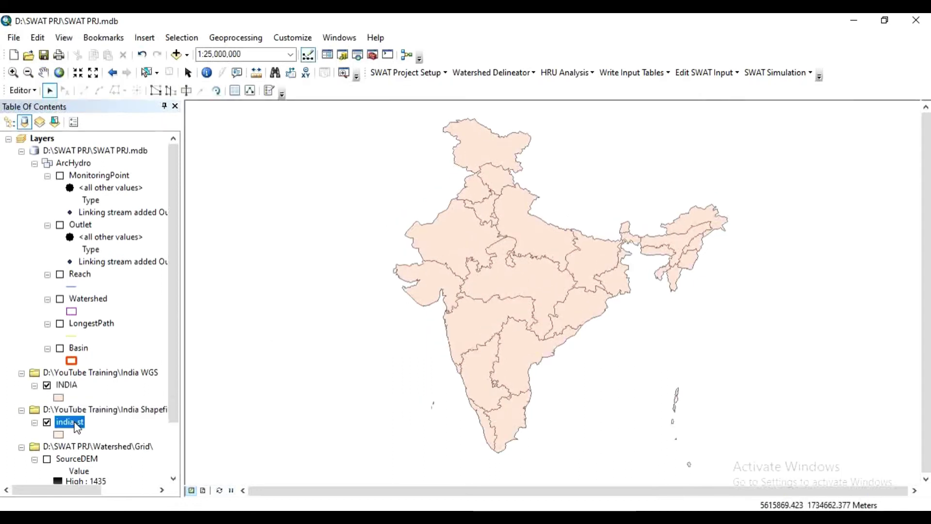
{"action": "right_click", "coordinate": [73, 404]}
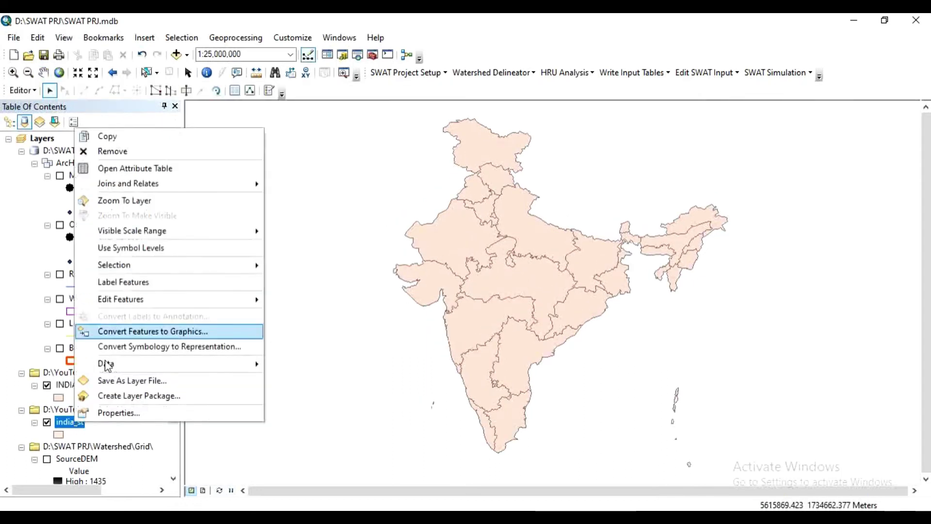
{"action": "left_click", "coordinate": [112, 151]}
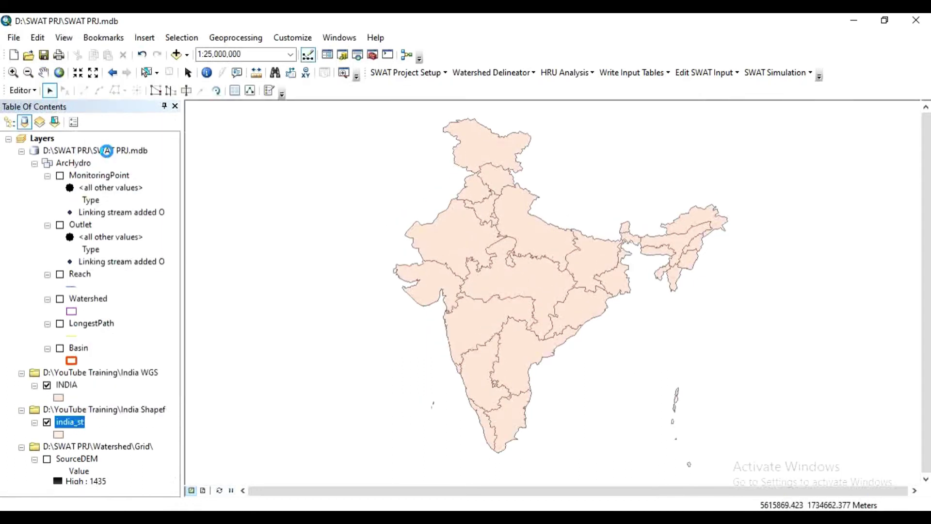
{"action": "right_click", "coordinate": [69, 386]}
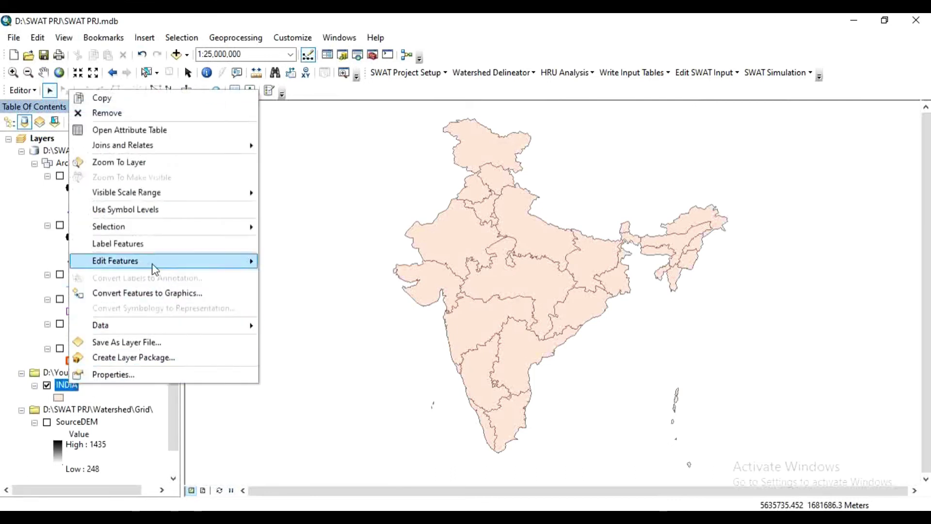
Step: Start editing INDIA and delete the Andaman island features in the Bay of Bengal
{"action": "mouse_move", "coordinate": [153, 261]}
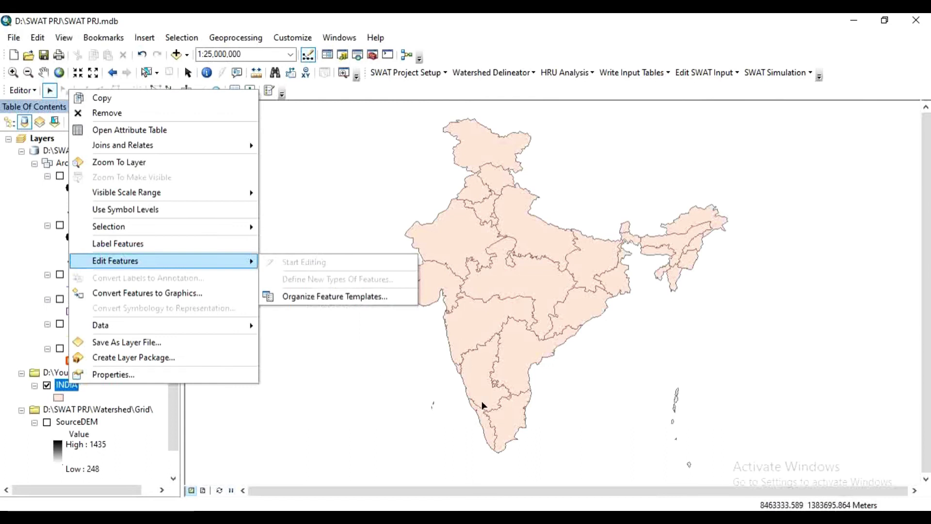
{"action": "left_click_drag", "start_coordinate": [444, 392], "coordinate": [420, 418]}
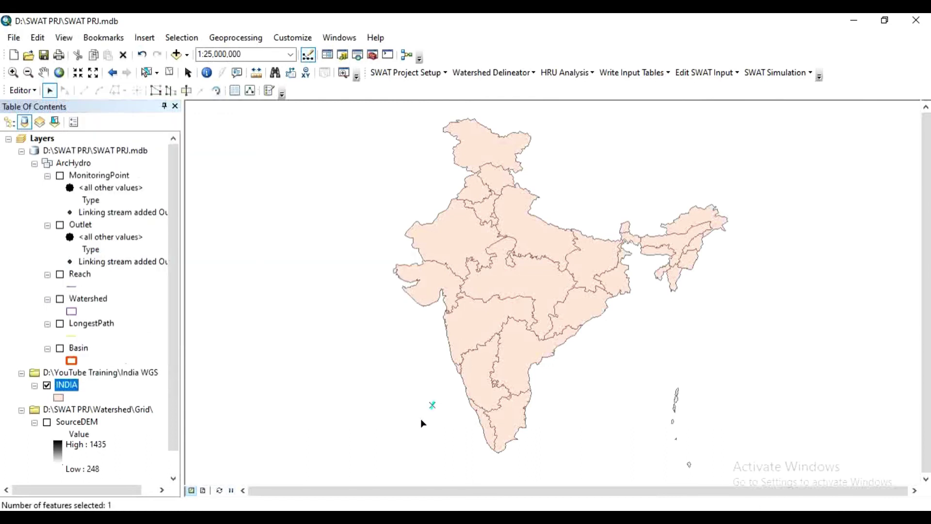
{"action": "left_click", "coordinate": [421, 423]}
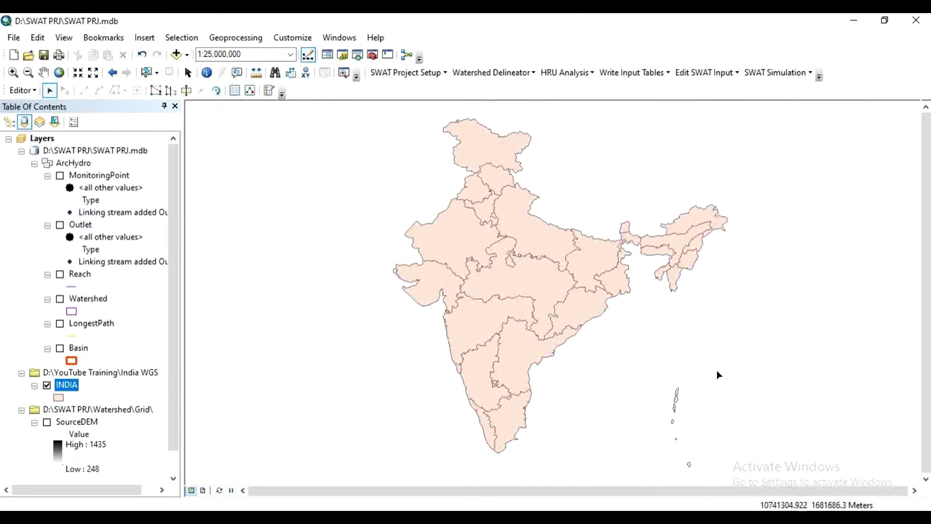
{"action": "left_click_drag", "start_coordinate": [717, 371], "coordinate": [656, 473]}
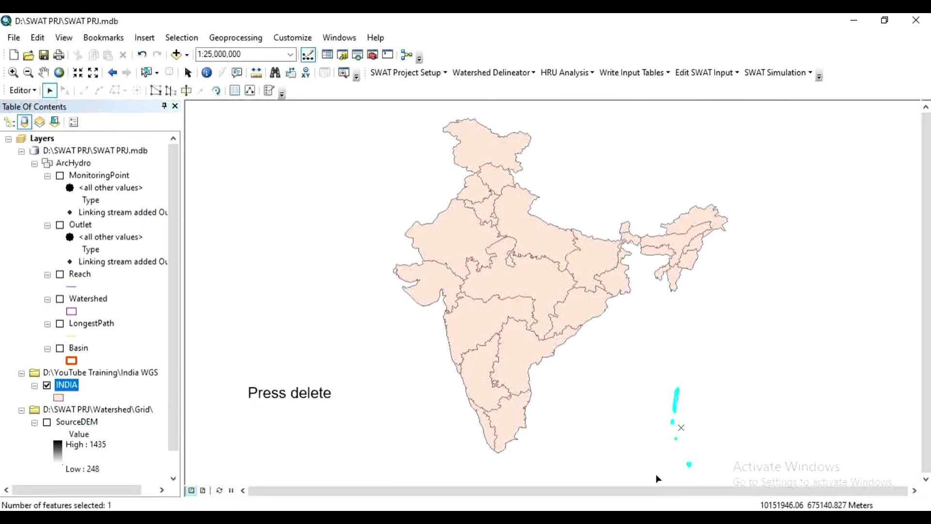
{"action": "key", "text": "Delete"}
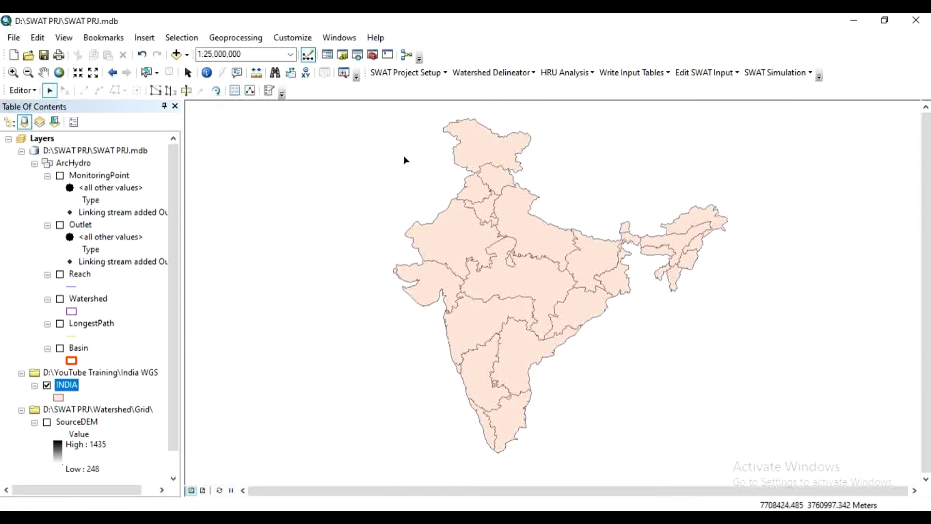
{"action": "left_click_drag", "start_coordinate": [373, 106], "coordinate": [760, 480]}
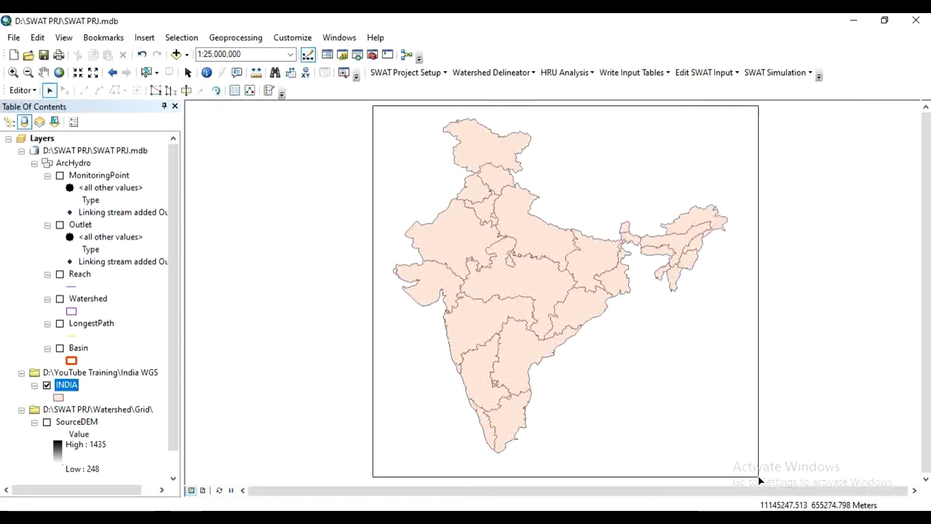
Step: Select all 30 state polygons and combine them with Editor > Merge, keeping the first feature
{"action": "left_click_drag", "start_coordinate": [760, 479], "coordinate": [760, 480]}
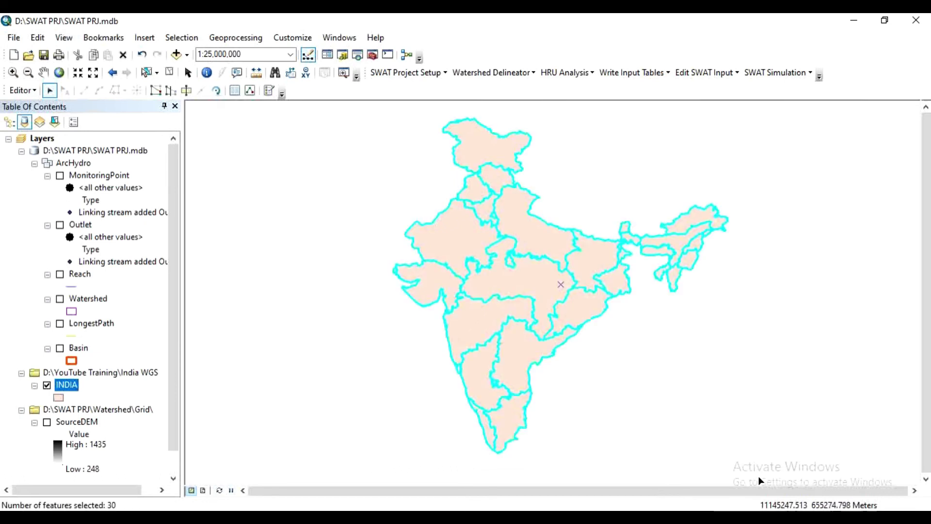
{"action": "left_click", "coordinate": [28, 90]}
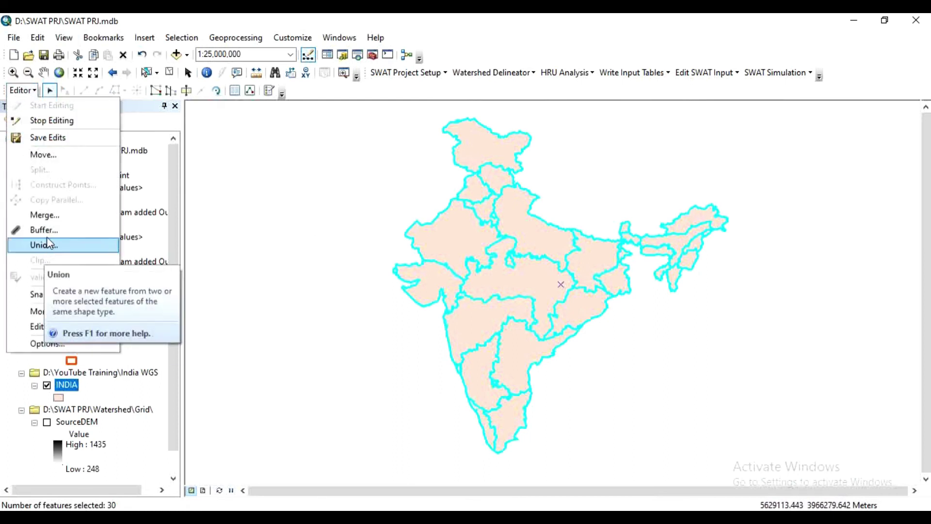
{"action": "left_click", "coordinate": [51, 216]}
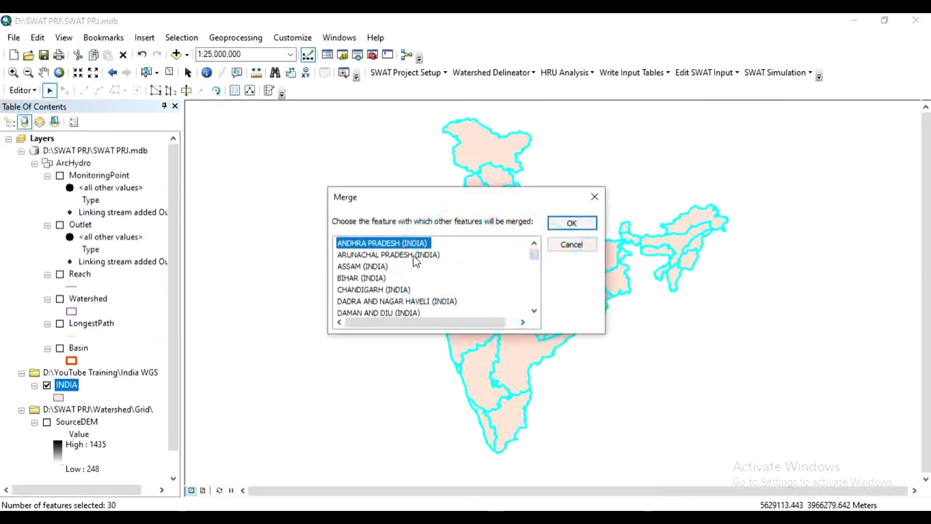
{"action": "left_click", "coordinate": [574, 222]}
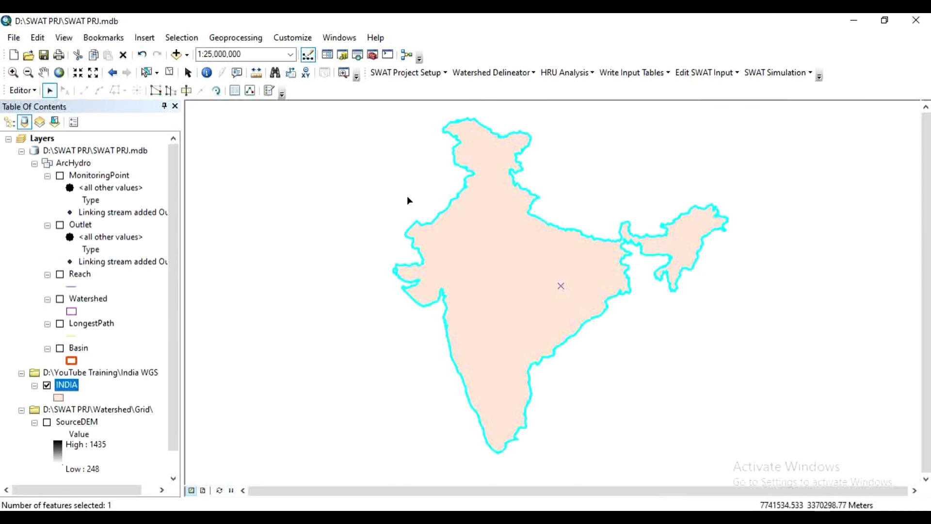
Step: Save edits to the INDIA layer, then stop the editing session
{"action": "left_click", "coordinate": [33, 90]}
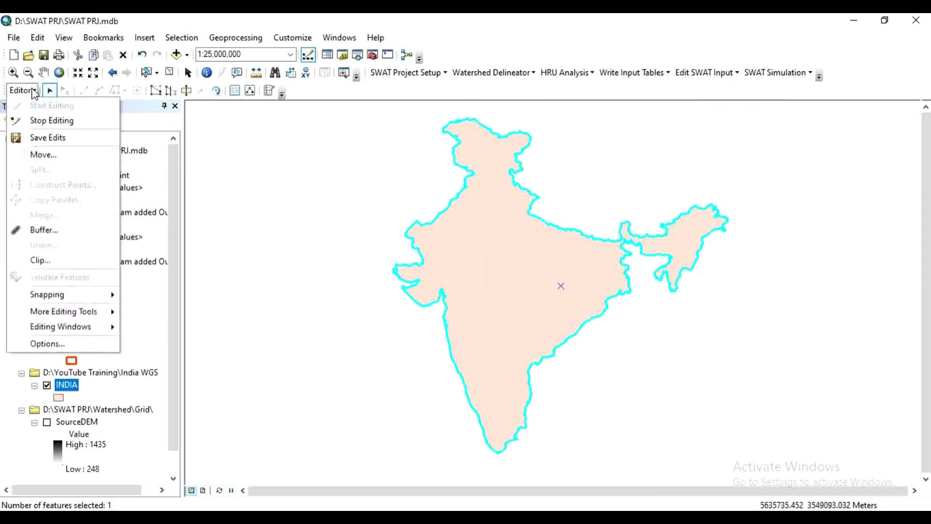
{"action": "left_click", "coordinate": [43, 141]}
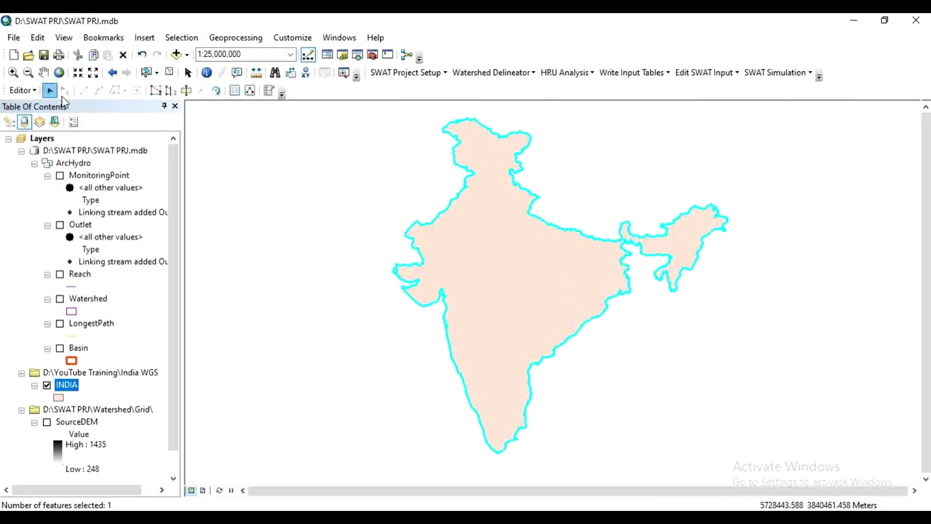
{"action": "left_click", "coordinate": [33, 90]}
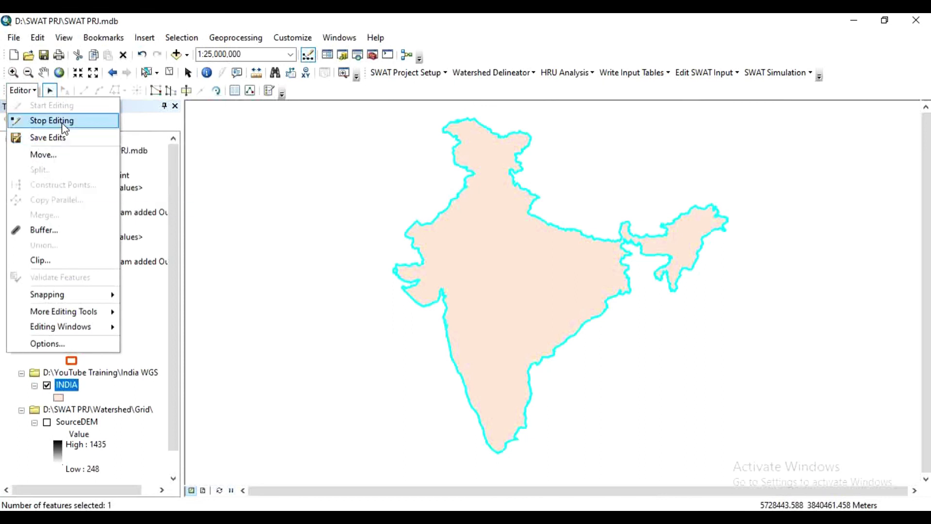
{"action": "left_click", "coordinate": [51, 121]}
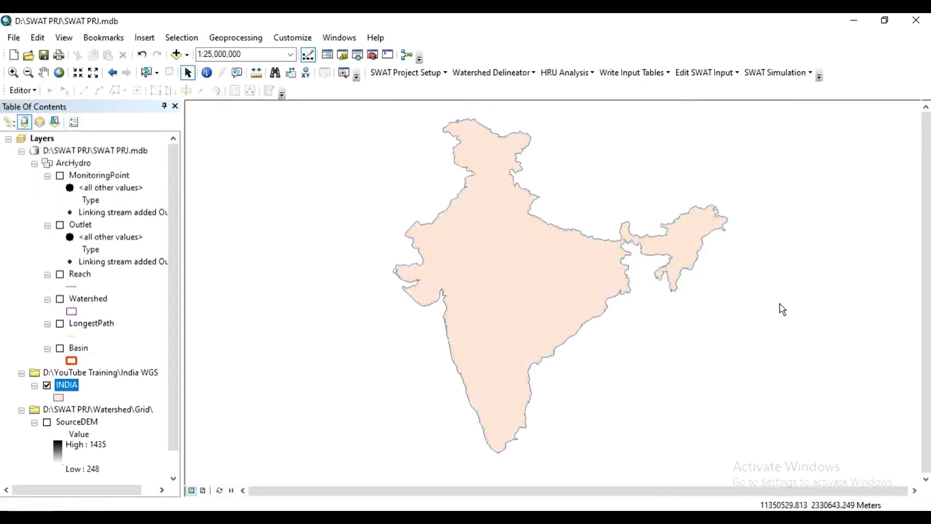